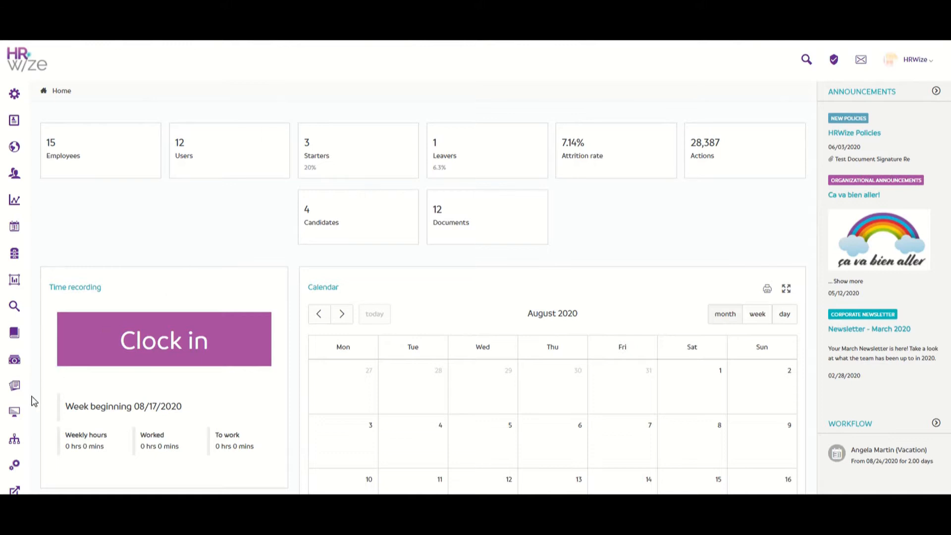
Open the Assets list under Facilities
{"action": "mouse_move", "coordinate": [24, 415]}
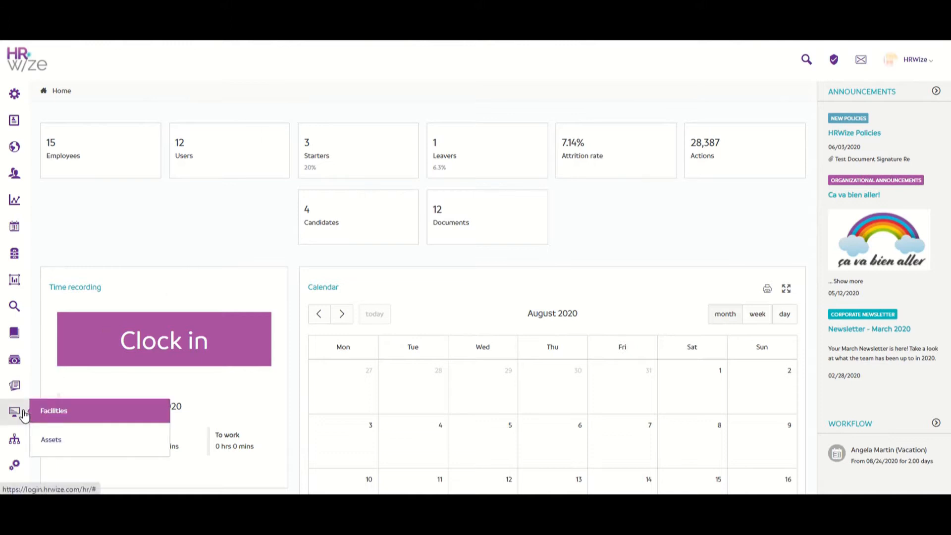
{"action": "left_click", "coordinate": [85, 444]}
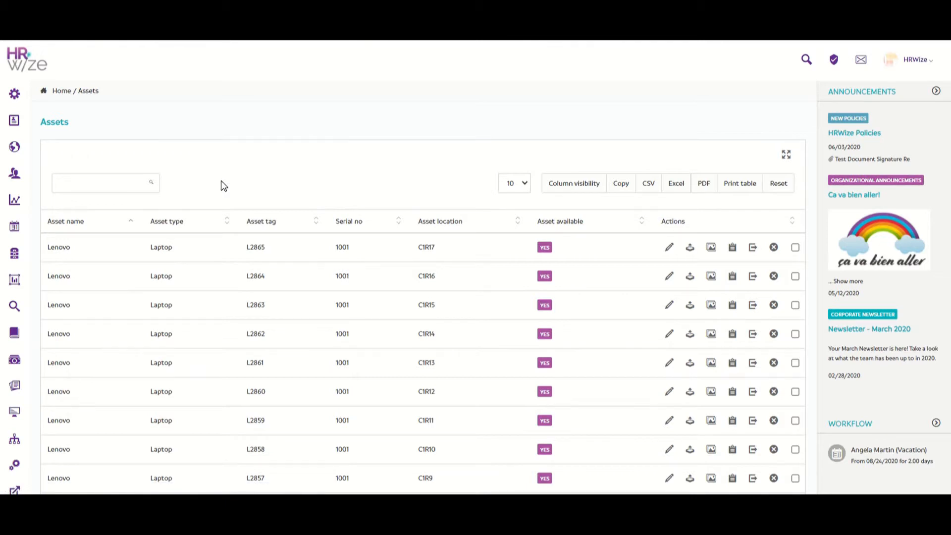
{"action": "mouse_move", "coordinate": [15, 97]}
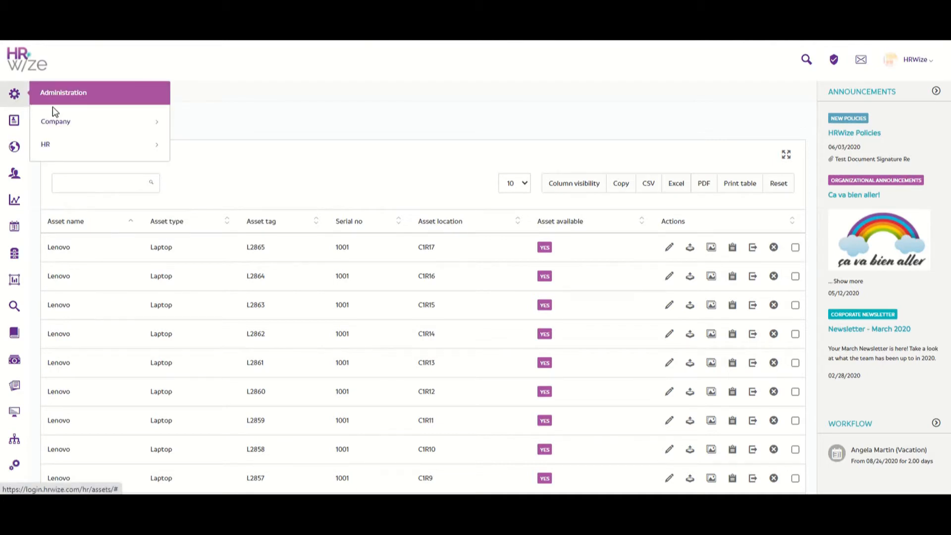
{"action": "left_click", "coordinate": [94, 129]}
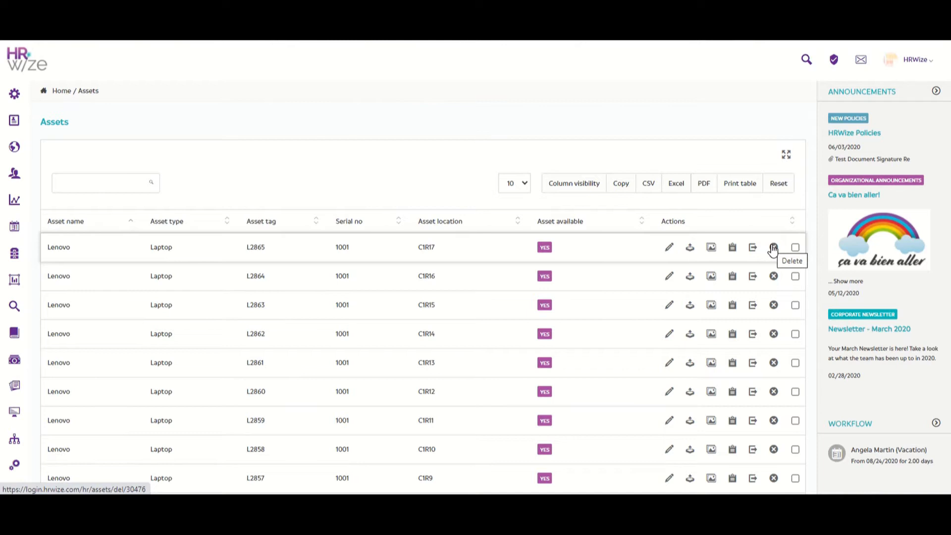
Start checking out Lenovo laptop L2865, assigning it to the second listed employee with a from date of 07/01/2020
{"action": "left_click", "coordinate": [689, 252]}
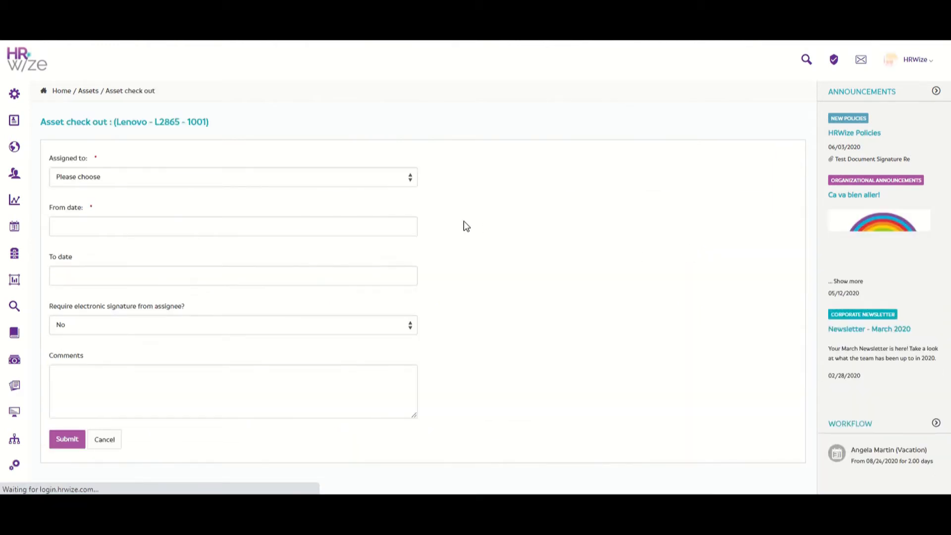
{"action": "left_click", "coordinate": [391, 177]}
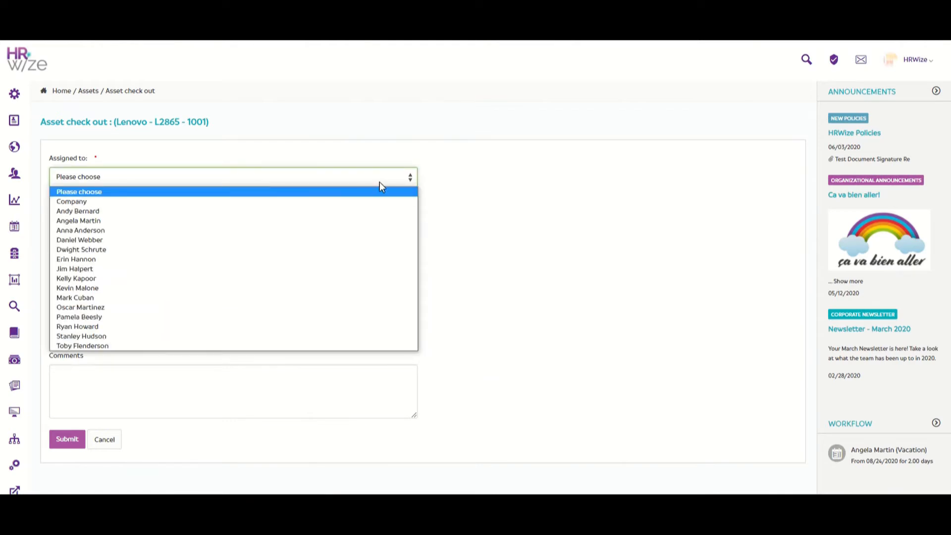
{"action": "left_click", "coordinate": [336, 224]}
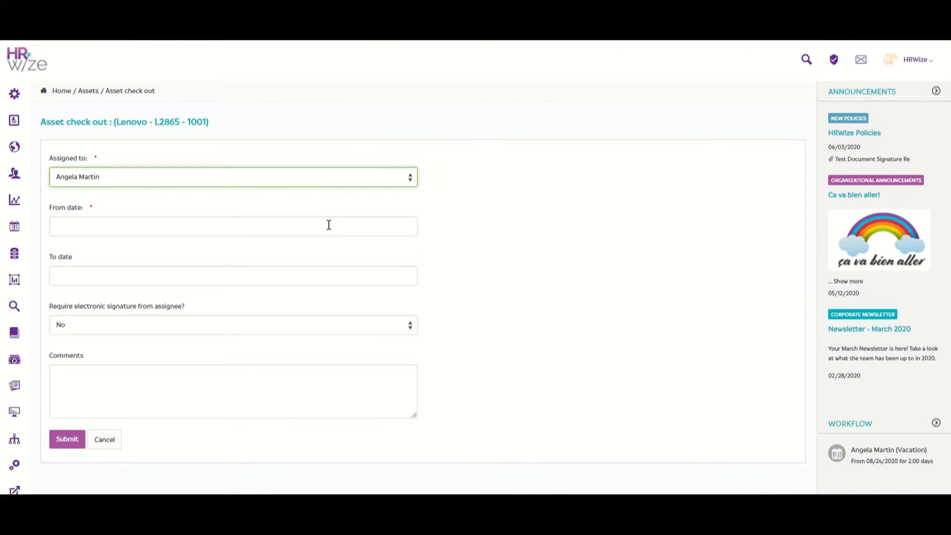
{"action": "left_click", "coordinate": [328, 225]}
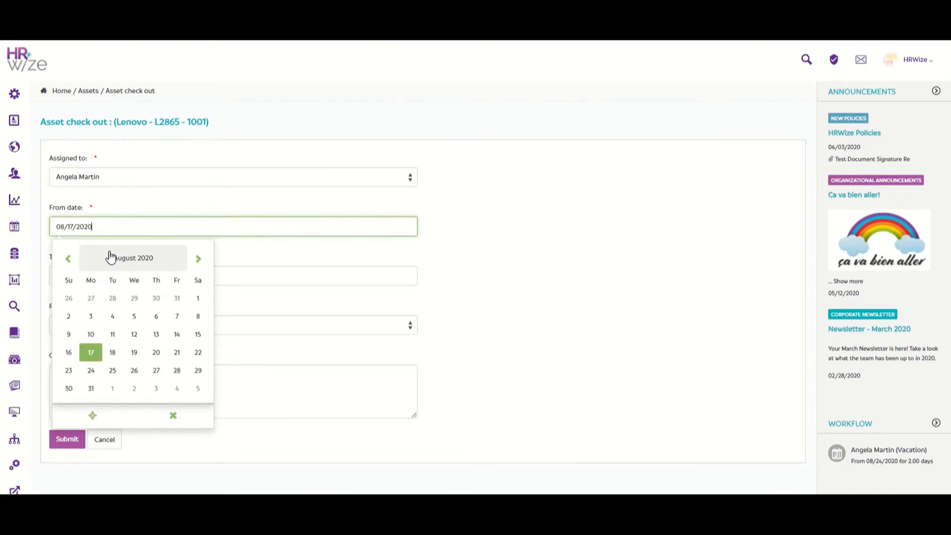
{"action": "left_click", "coordinate": [68, 258]}
{"action": "left_click", "coordinate": [135, 299]}
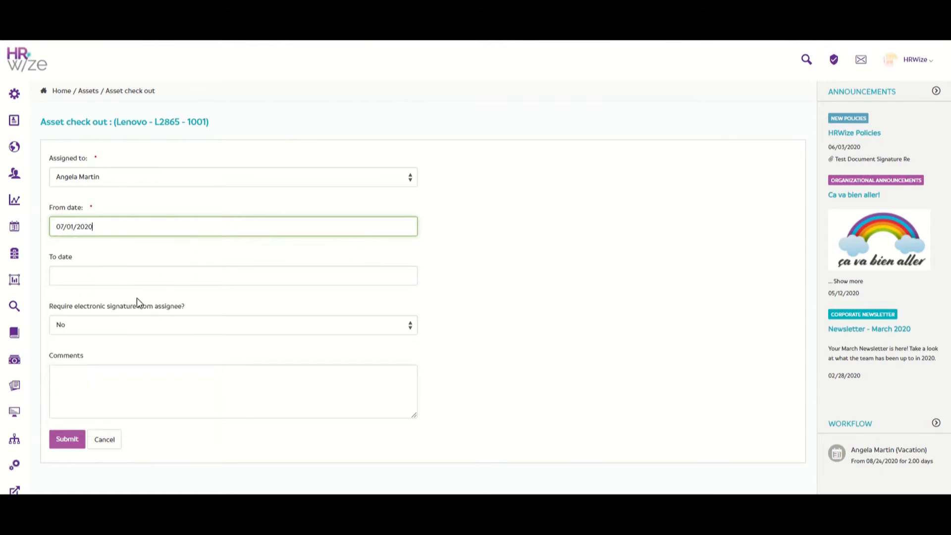
Require an electronic signature from the assignee and place the cursor in the Declaration field
{"action": "left_click", "coordinate": [183, 325]}
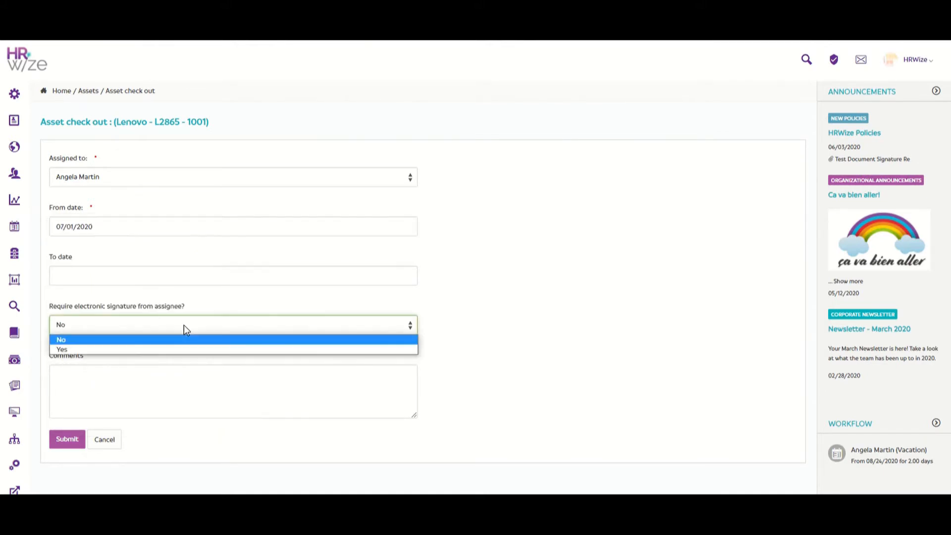
{"action": "left_click", "coordinate": [156, 349]}
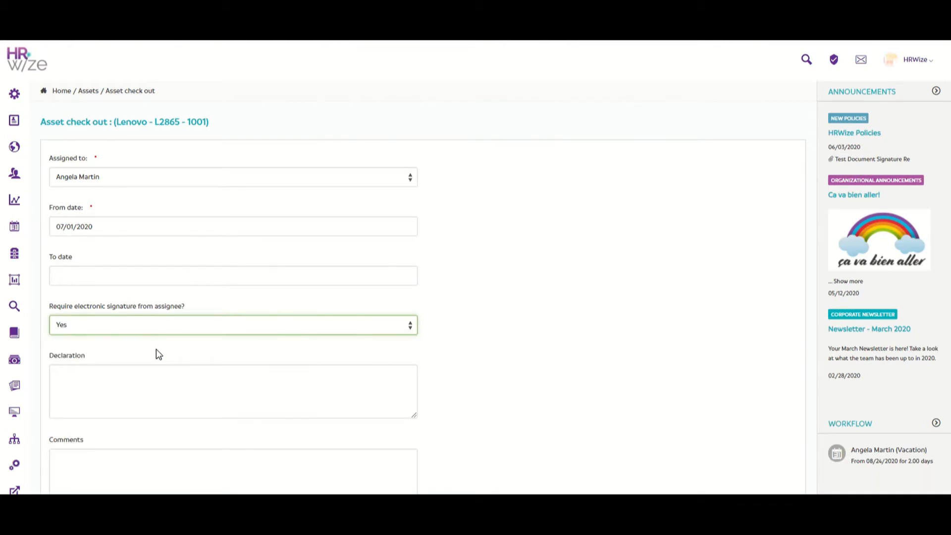
{"action": "left_click", "coordinate": [129, 382]}
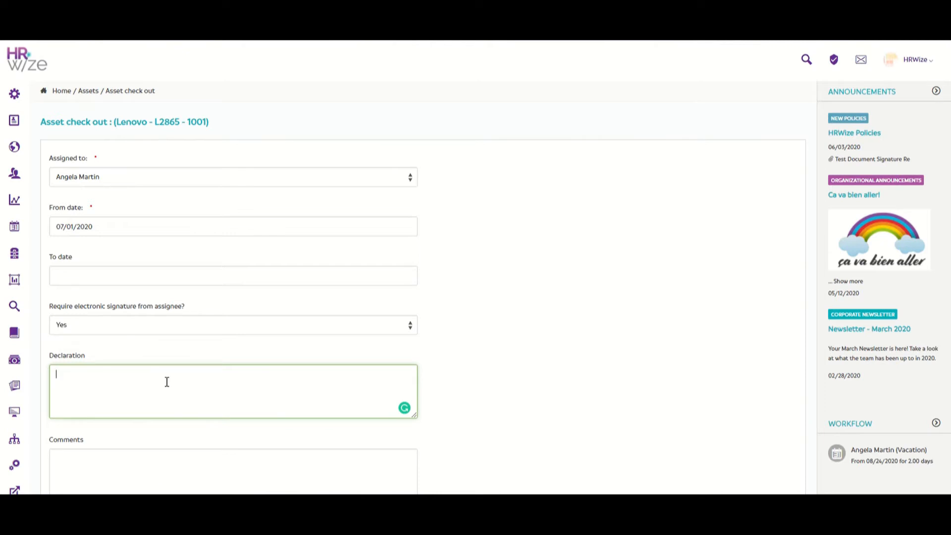
{"action": "mouse_move", "coordinate": [15, 94]}
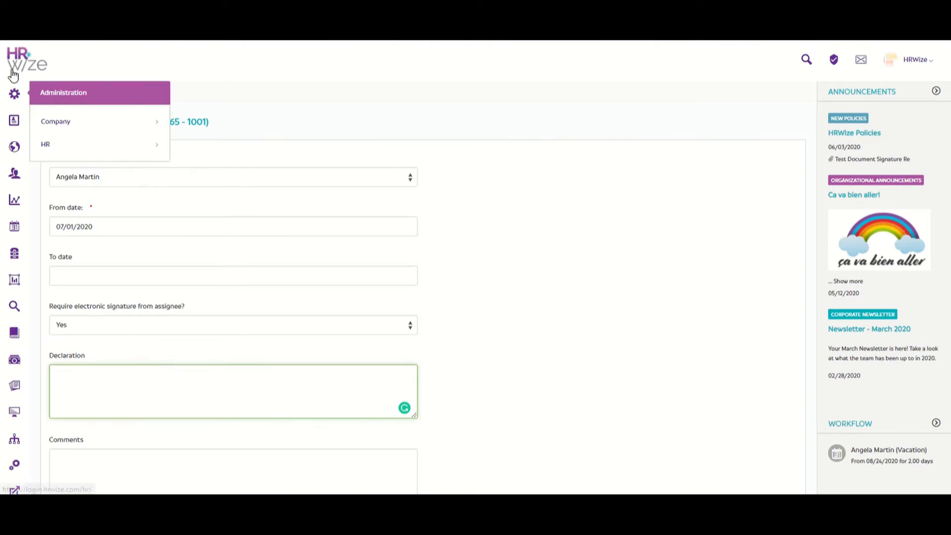
{"action": "left_click", "coordinate": [89, 129]}
{"action": "scroll", "coordinate": [110, 162], "scroll_direction": "down", "scroll_amount": 4}
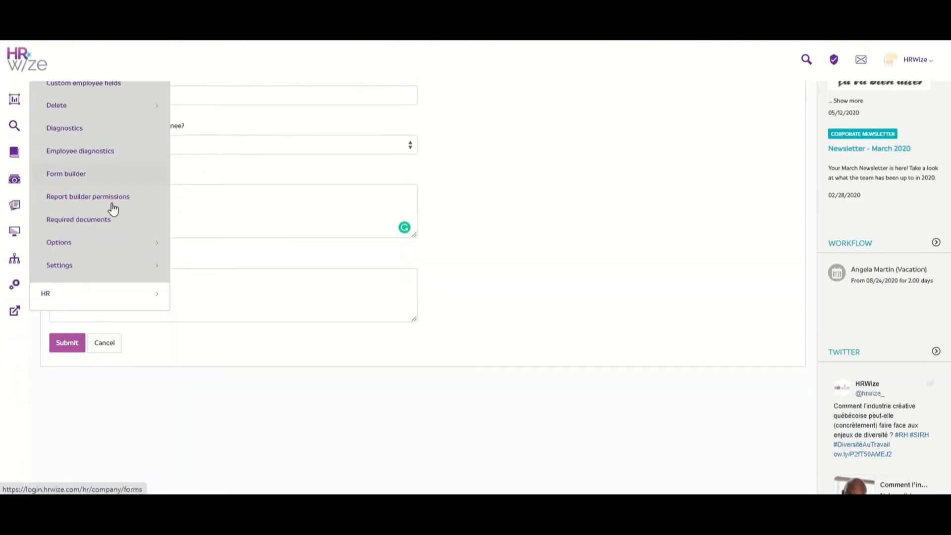
{"action": "left_click", "coordinate": [107, 266]}
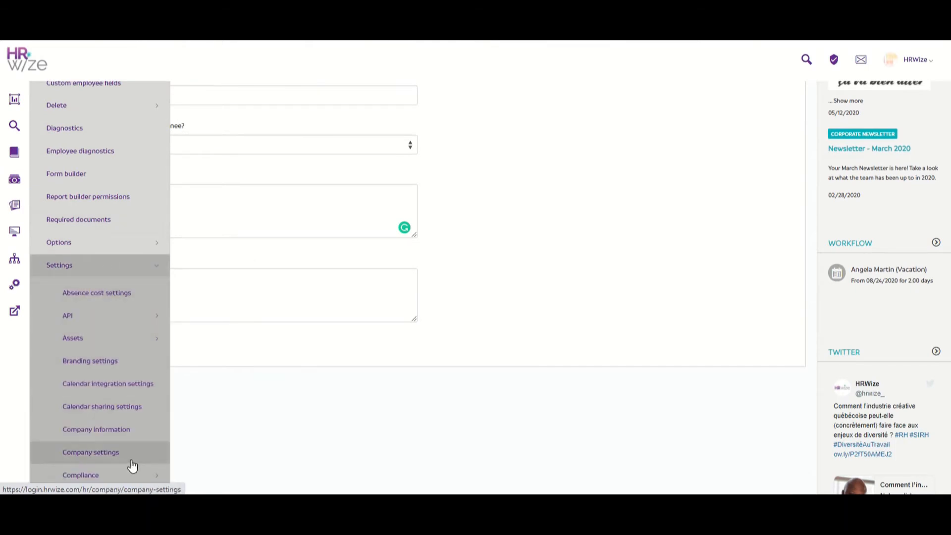
{"action": "left_click", "coordinate": [485, 301]}
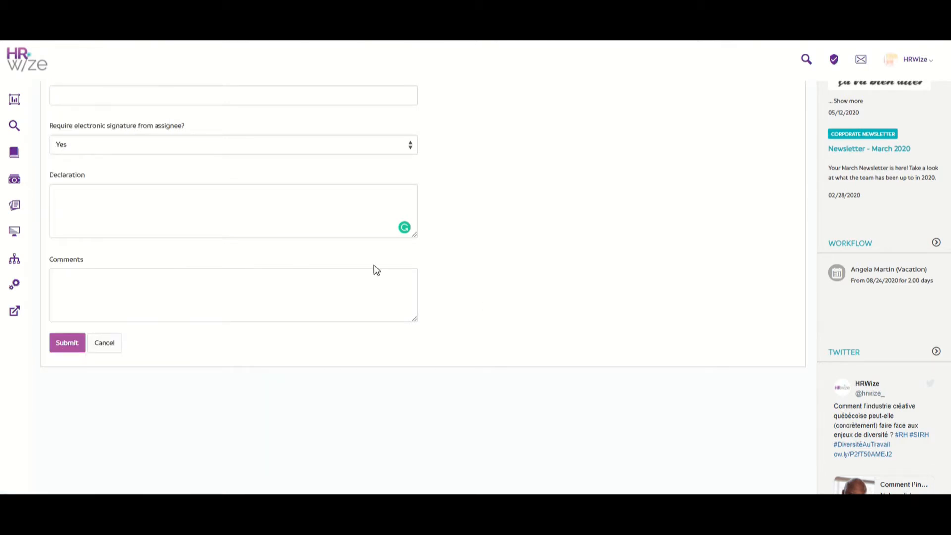
Submit the laptop check-out with the declaration and comments left blank, and return to the Assets list
{"action": "left_click", "coordinate": [63, 345]}
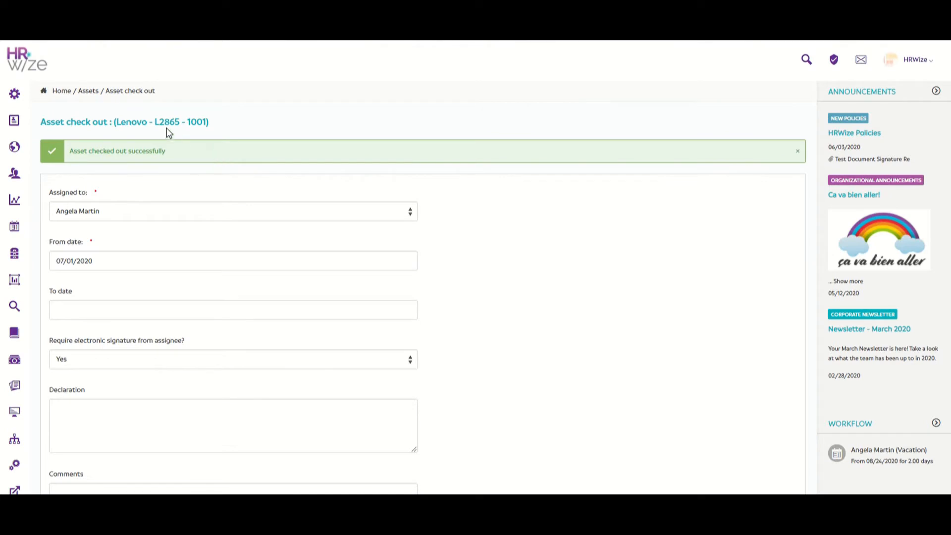
{"action": "left_click", "coordinate": [94, 97]}
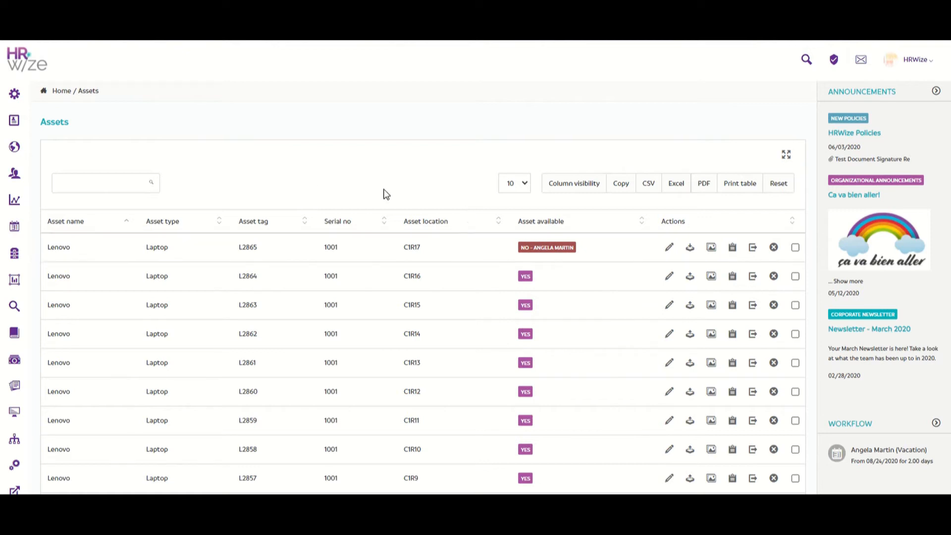
Open the employee file of the laptop's assignee and view the assets assigned to that employee
{"action": "mouse_move", "coordinate": [23, 173]}
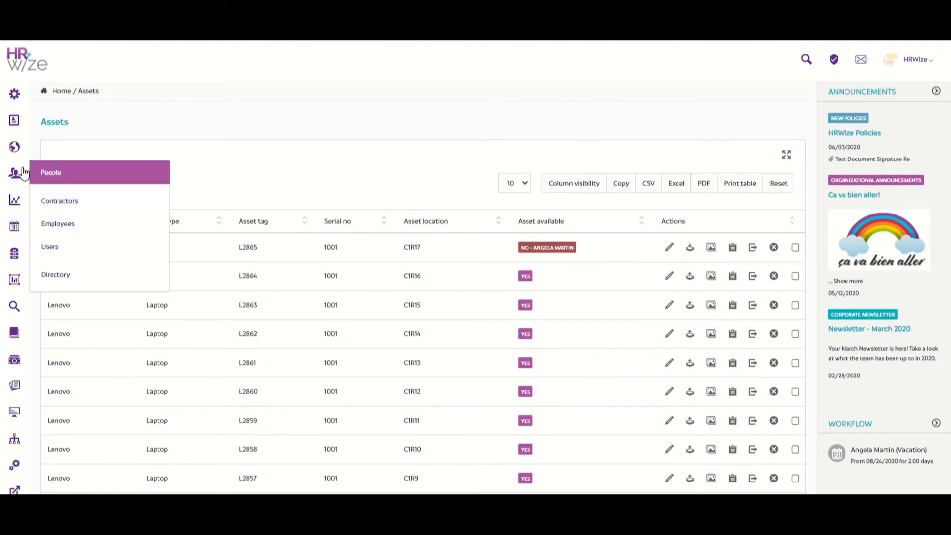
{"action": "left_click", "coordinate": [99, 227]}
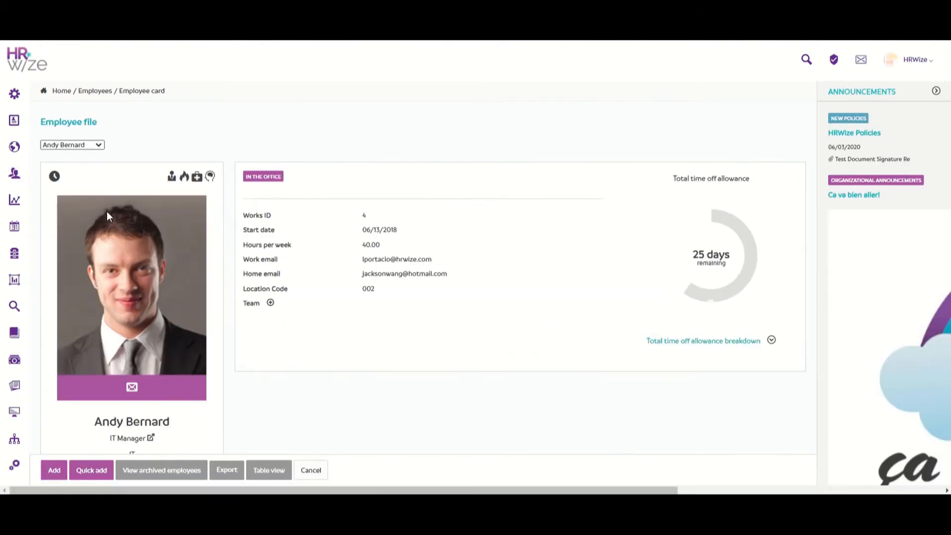
{"action": "left_click", "coordinate": [177, 150]}
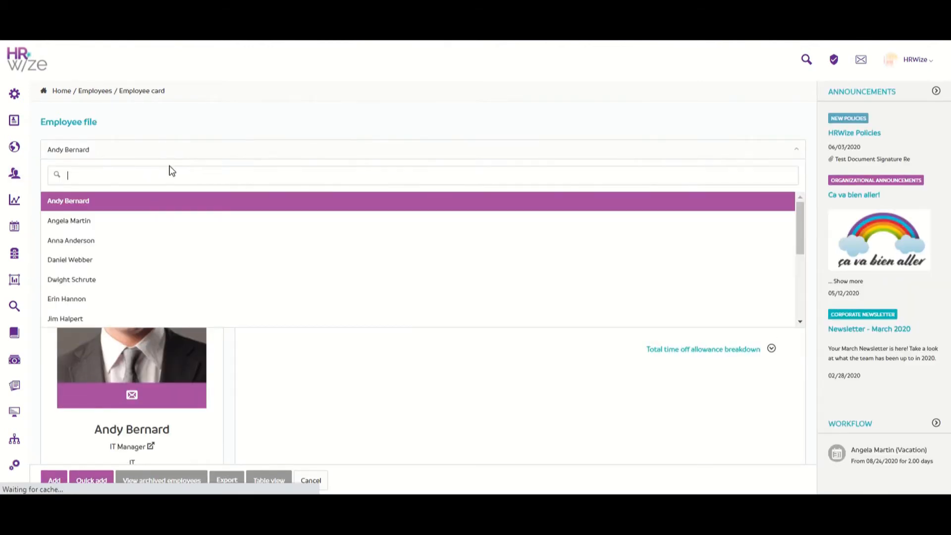
{"action": "left_click", "coordinate": [156, 225]}
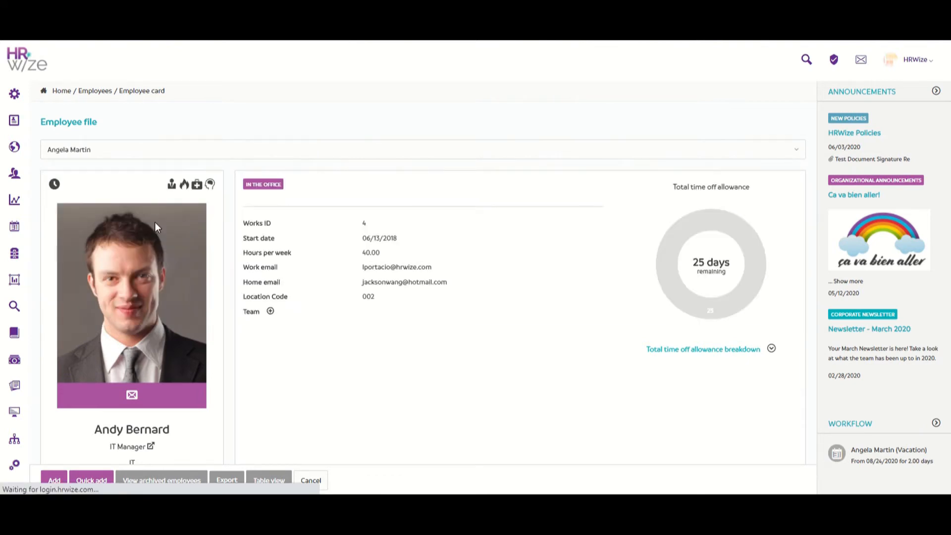
{"action": "scroll", "coordinate": [154, 222], "scroll_direction": "down", "scroll_amount": 5}
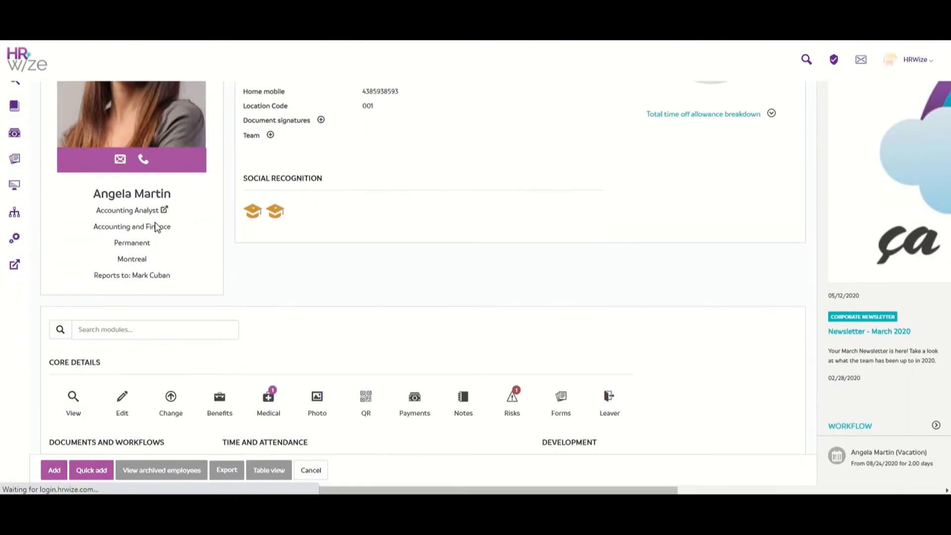
{"action": "scroll", "coordinate": [155, 222], "scroll_direction": "down", "scroll_amount": 3}
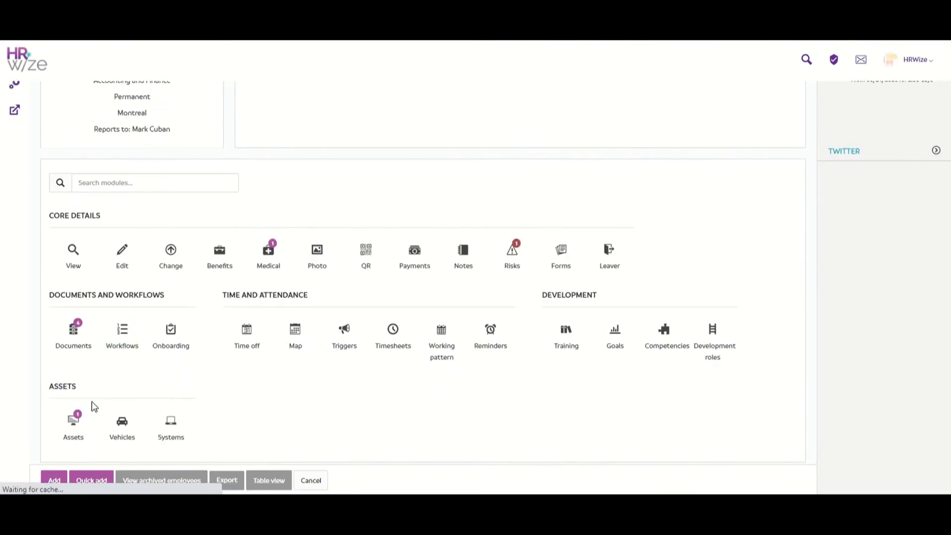
{"action": "left_click", "coordinate": [73, 425]}
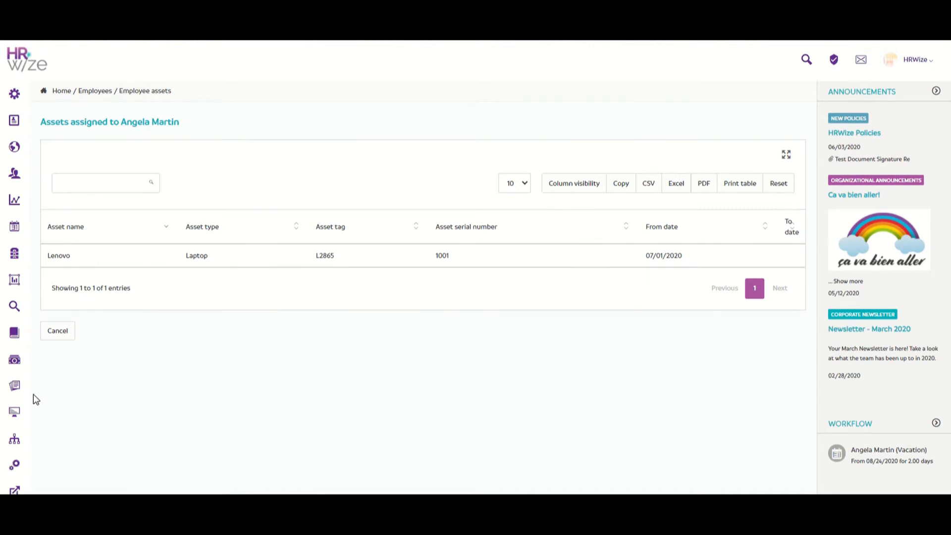
Check in Lenovo laptop L2865 with a to date of 08/17/2020 and return to the Assets list
{"action": "mouse_move", "coordinate": [13, 416]}
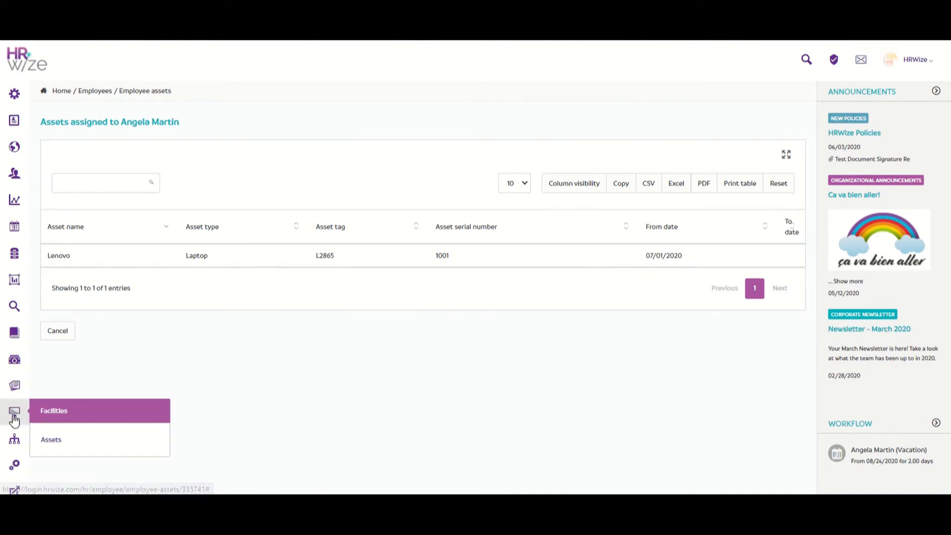
{"action": "left_click", "coordinate": [88, 443]}
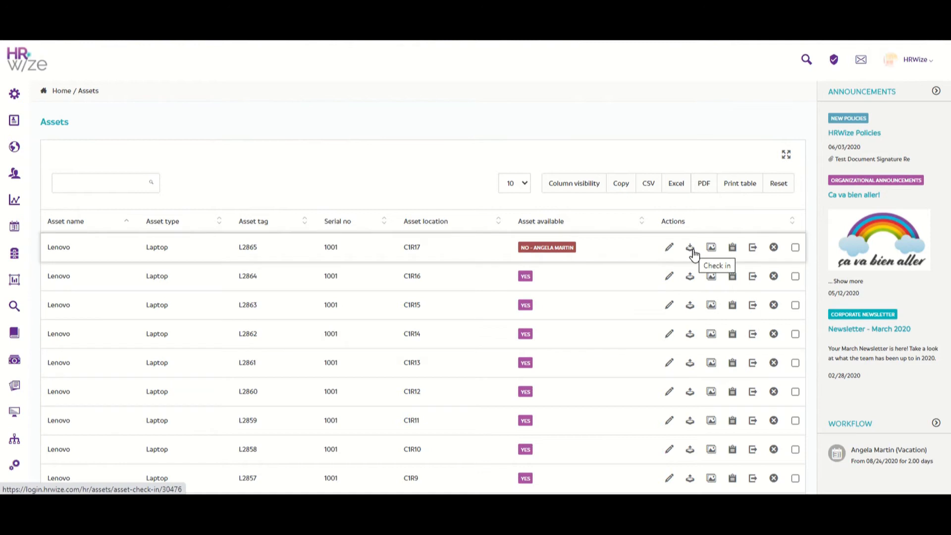
{"action": "left_click", "coordinate": [691, 248]}
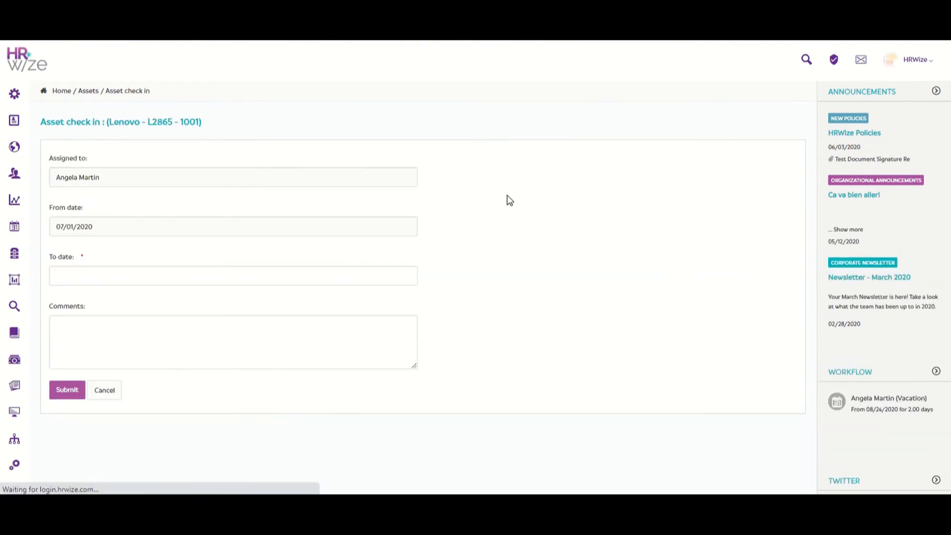
{"action": "left_click", "coordinate": [196, 279]}
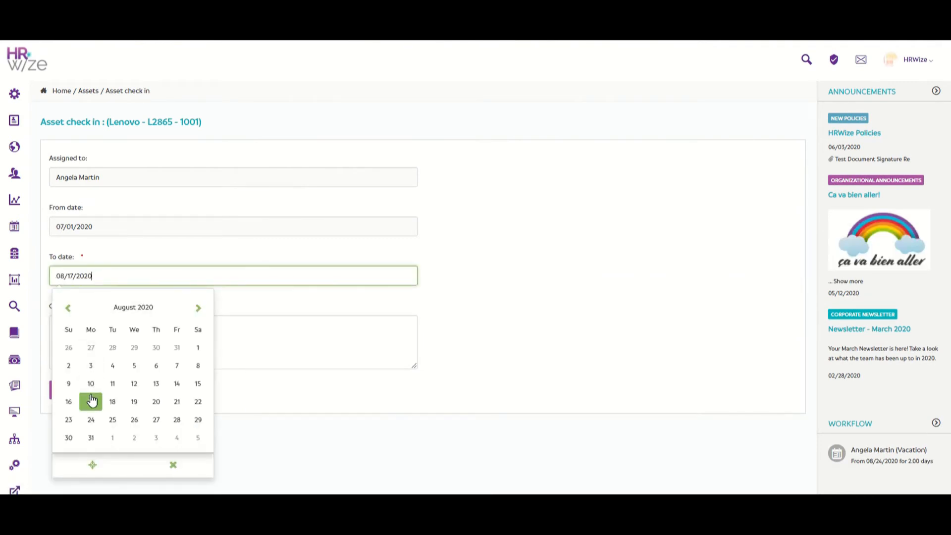
{"action": "left_click", "coordinate": [91, 400]}
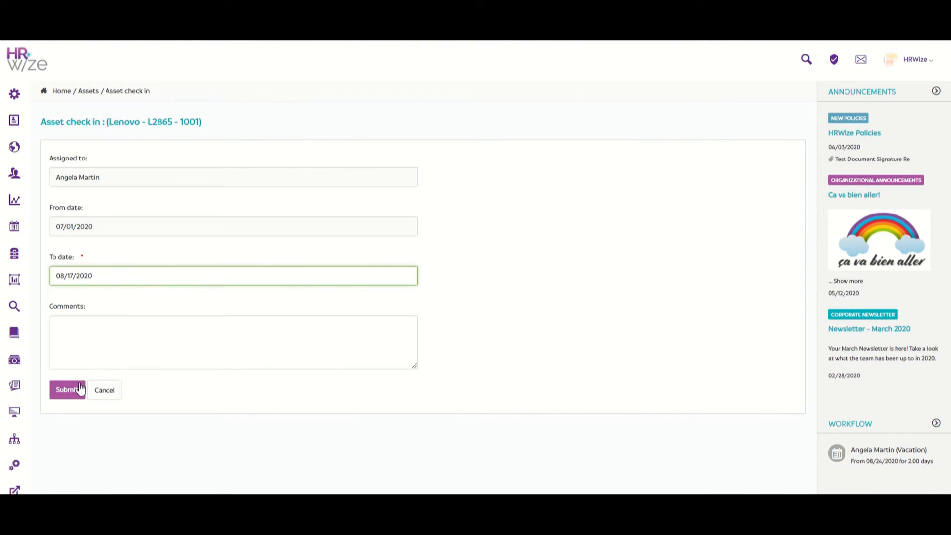
{"action": "left_click", "coordinate": [65, 392]}
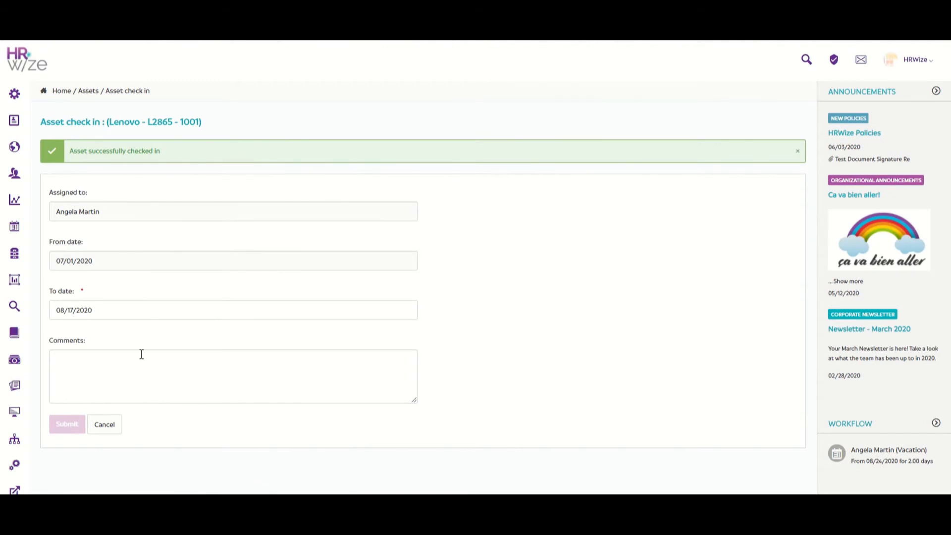
{"action": "left_click", "coordinate": [120, 431]}
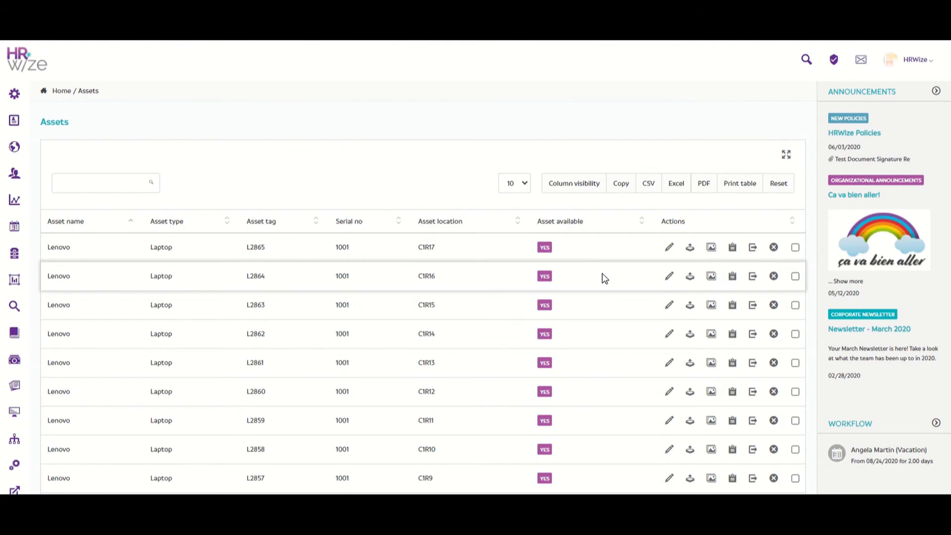
Open the record of Lenovo laptop L2865 for editing and set its condition to Used
{"action": "left_click", "coordinate": [670, 247]}
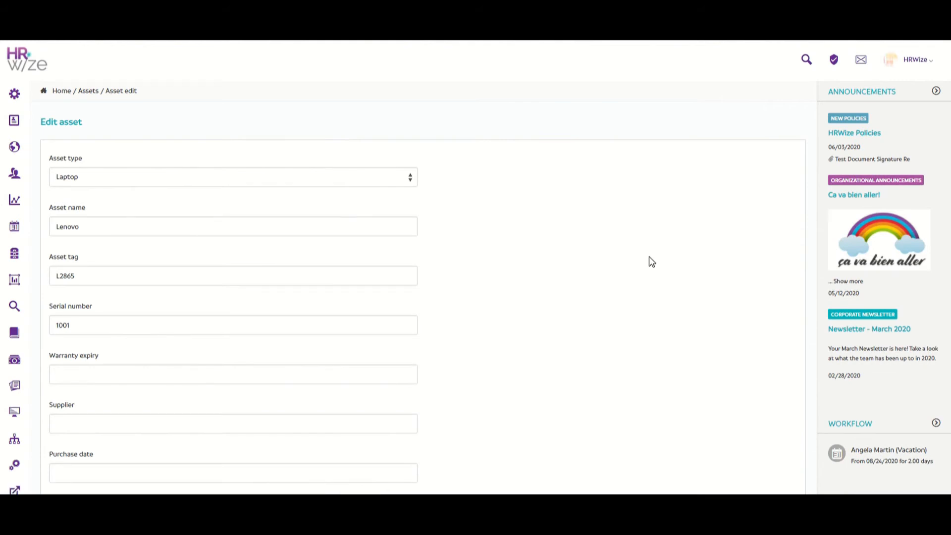
{"action": "scroll", "coordinate": [649, 256], "scroll_direction": "down", "scroll_amount": 7}
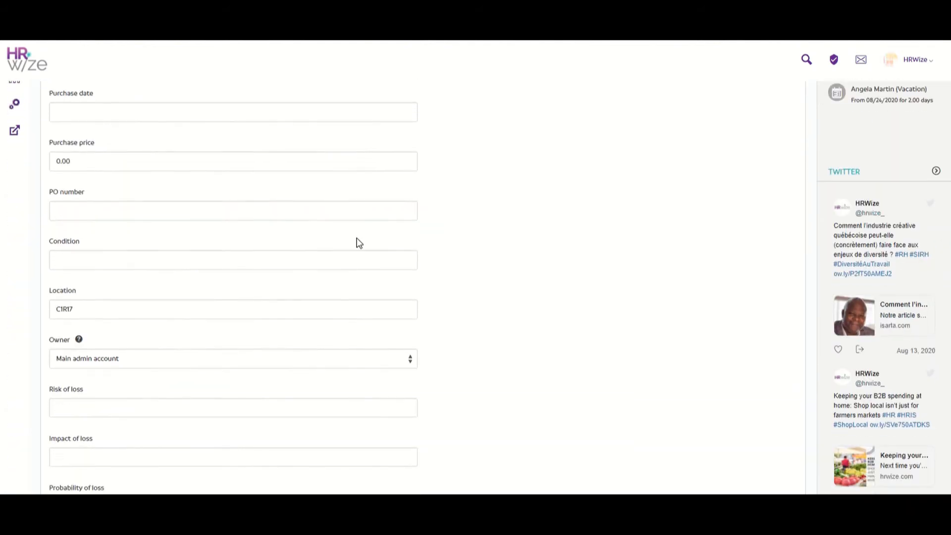
{"action": "left_click", "coordinate": [291, 260]}
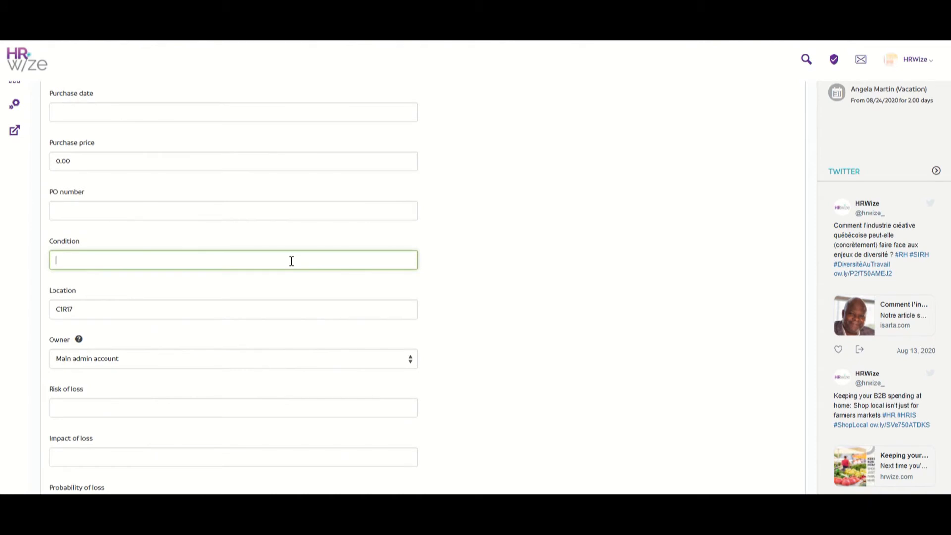
{"action": "type", "text": "Used"}
Add the comment "Scuffed around the edges." to the laptop's record, submit the changes and return to the Assets list
{"action": "scroll", "coordinate": [291, 260], "scroll_direction": "down", "scroll_amount": 4}
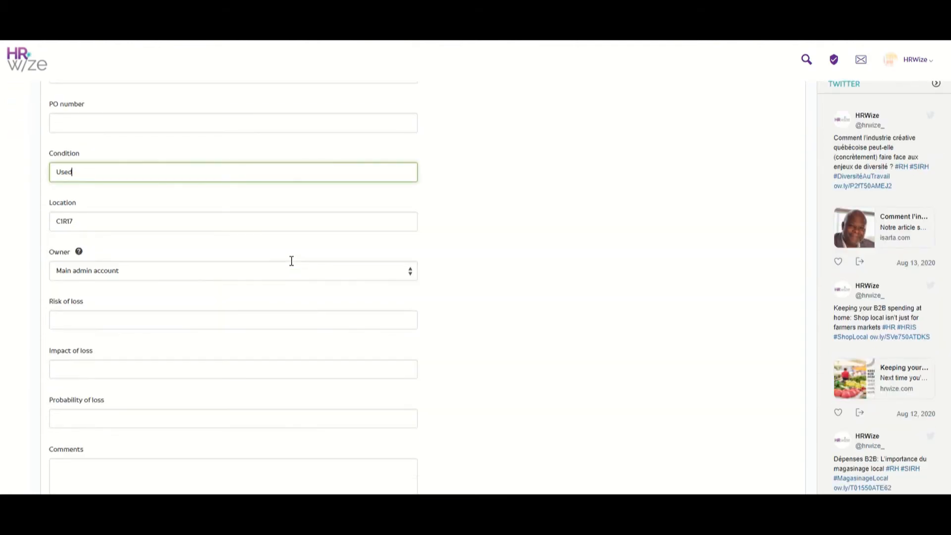
{"action": "left_click", "coordinate": [189, 388]}
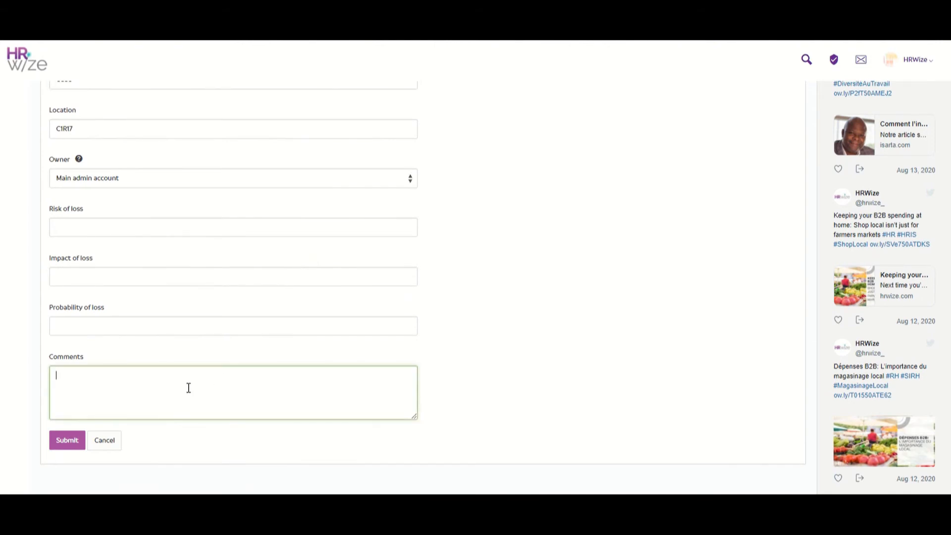
{"action": "type", "text": "Scuffed around the edges"}
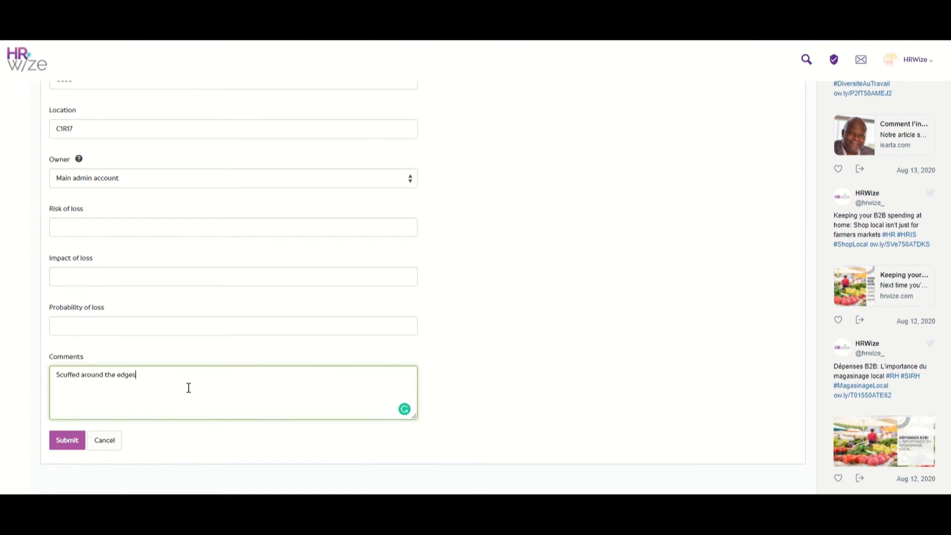
{"action": "type", "text": "."}
{"action": "left_click", "coordinate": [60, 441]}
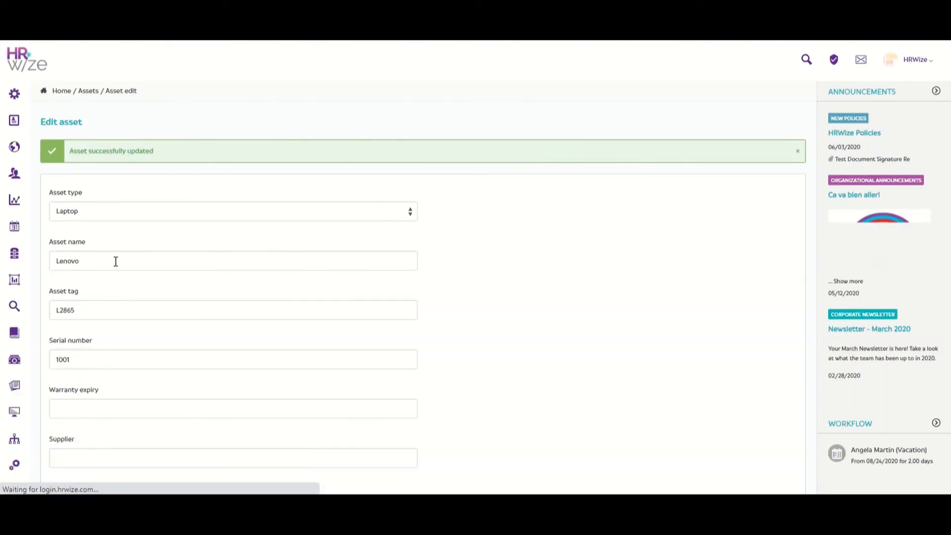
{"action": "left_click", "coordinate": [85, 92]}
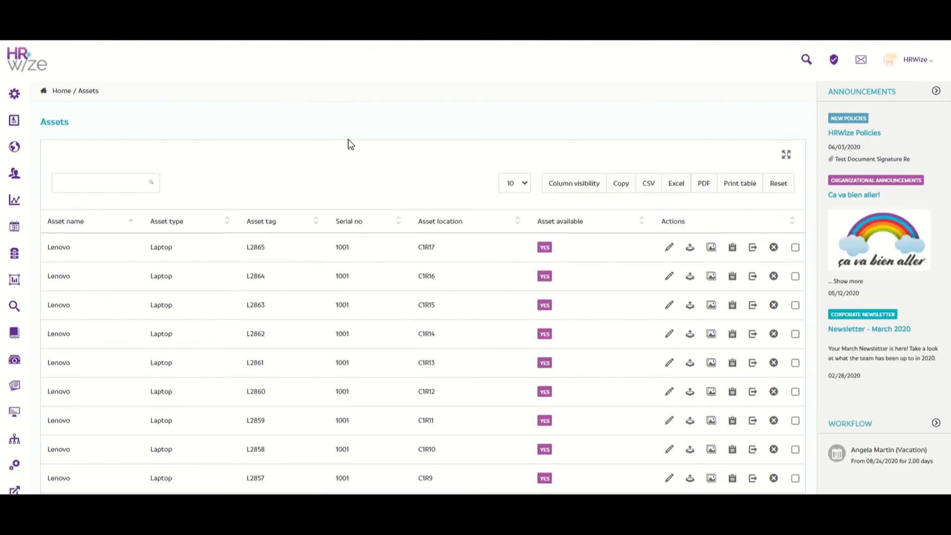
Check out Lenovo laptop L2865 to another employee from 08/03/2020, without requiring an electronic signature
{"action": "left_click", "coordinate": [691, 256]}
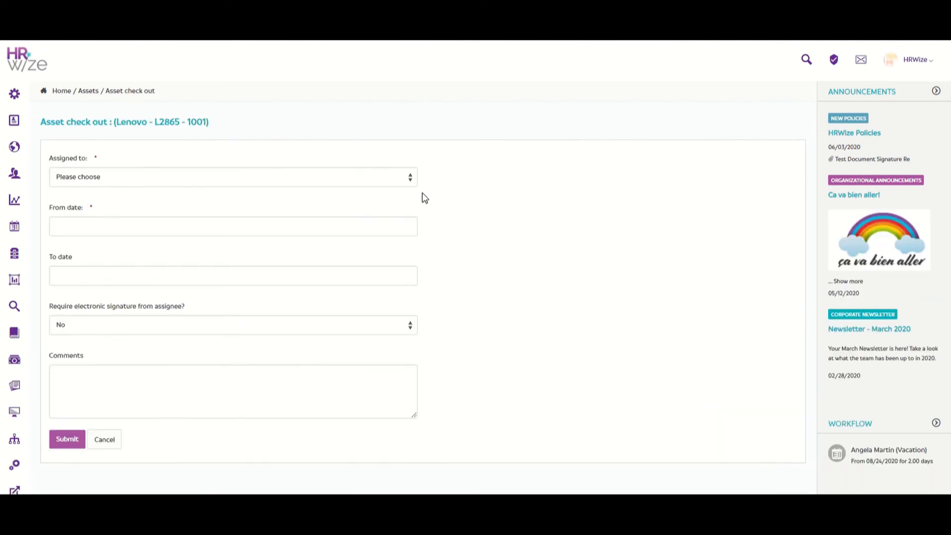
{"action": "left_click", "coordinate": [394, 185]}
{"action": "left_click", "coordinate": [347, 221]}
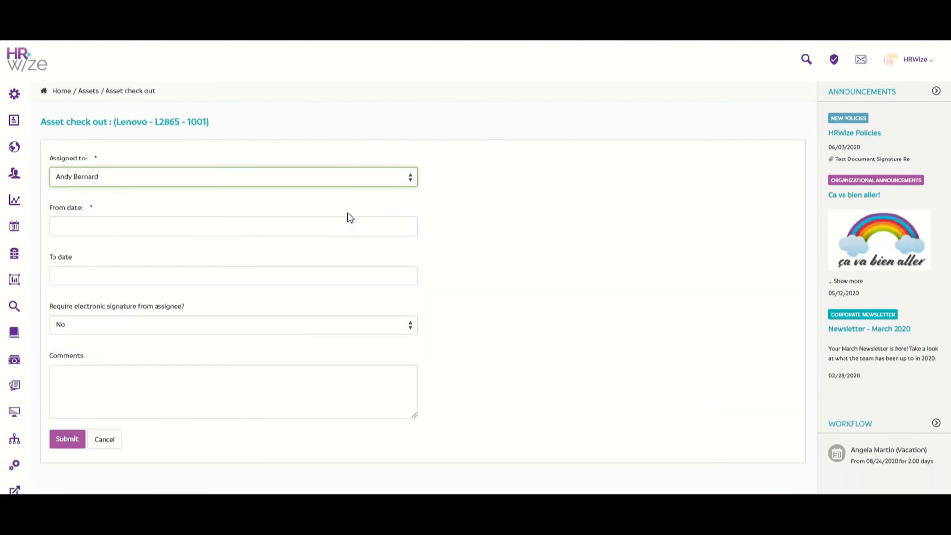
{"action": "left_click", "coordinate": [342, 226]}
{"action": "left_click", "coordinate": [91, 317]}
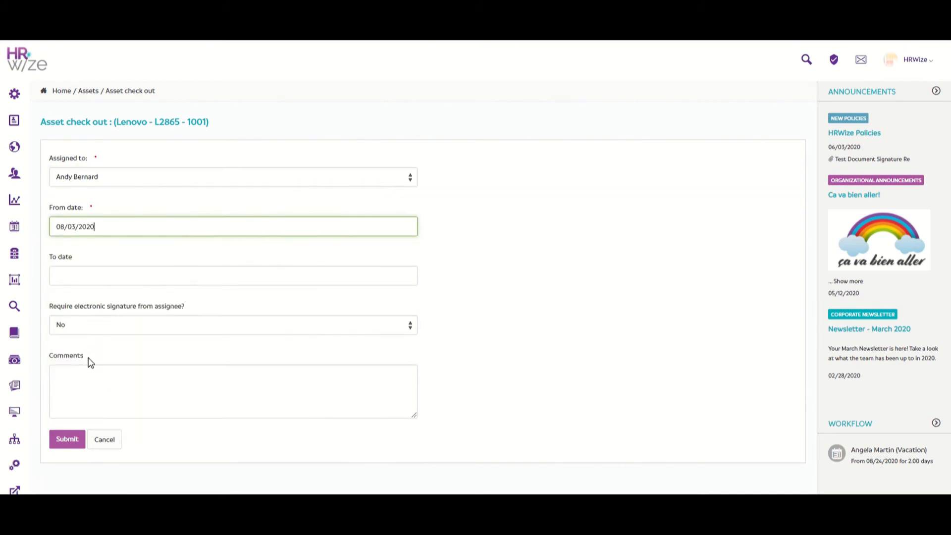
{"action": "left_click", "coordinate": [67, 439]}
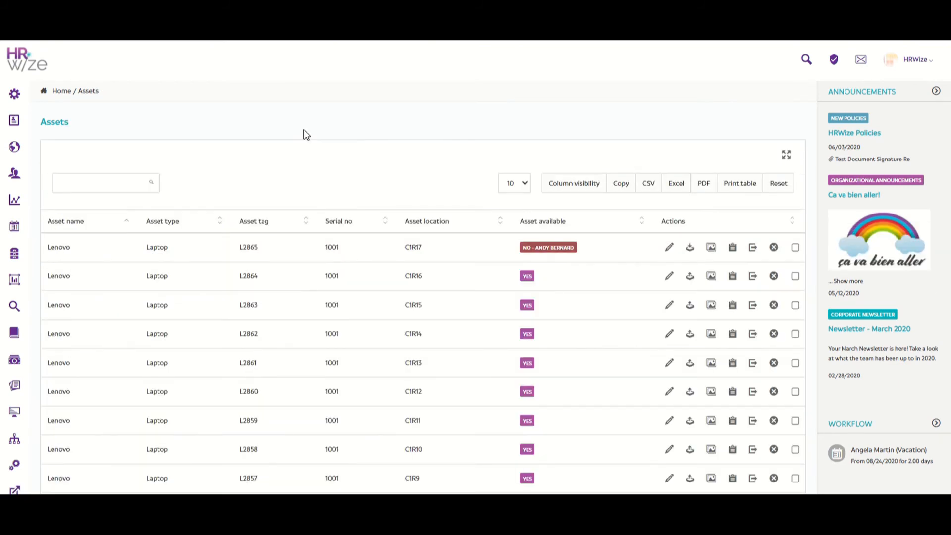
Review the asset details and assignment history of laptop L2865, and return to the Assets list
{"action": "left_click", "coordinate": [733, 248]}
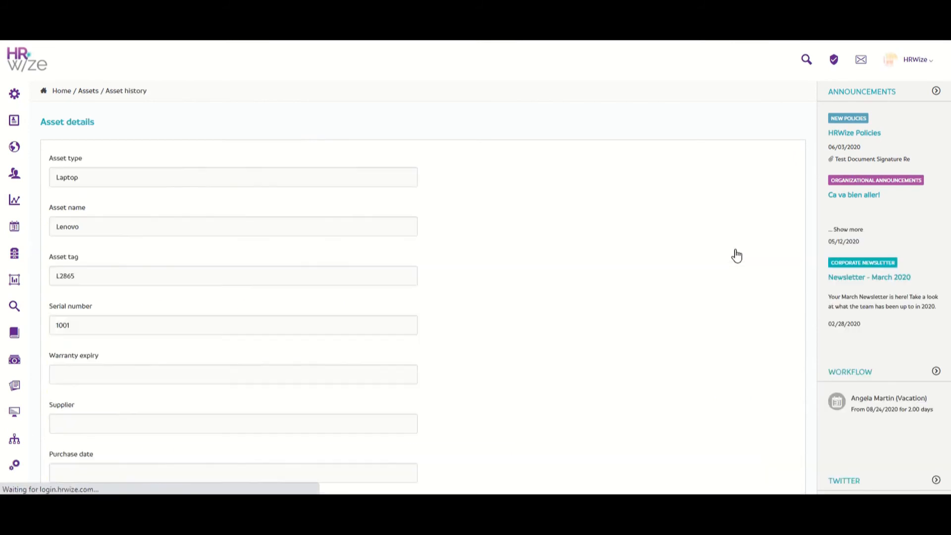
{"action": "scroll", "coordinate": [630, 252], "scroll_direction": "down", "scroll_amount": 4}
{"action": "scroll", "coordinate": [629, 252], "scroll_direction": "down", "scroll_amount": 5}
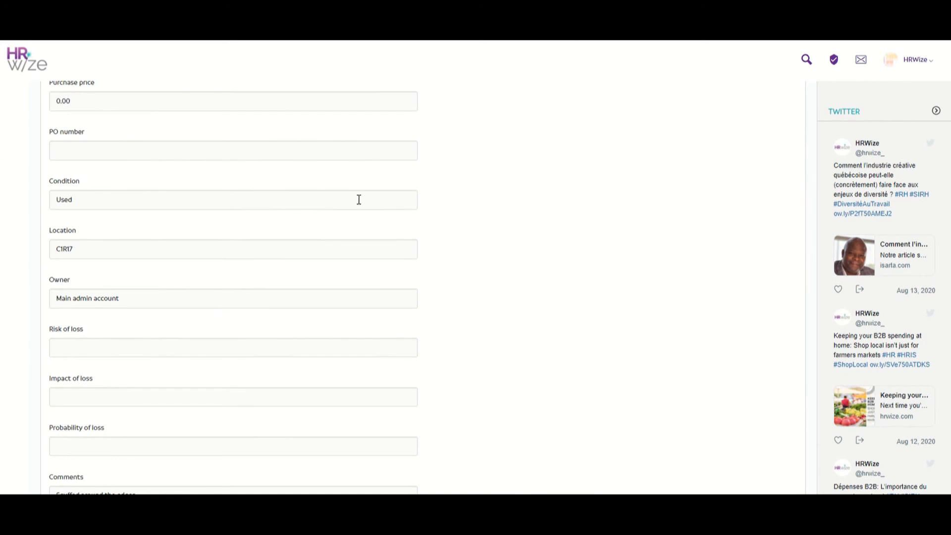
{"action": "scroll", "coordinate": [360, 200], "scroll_direction": "down", "scroll_amount": 6}
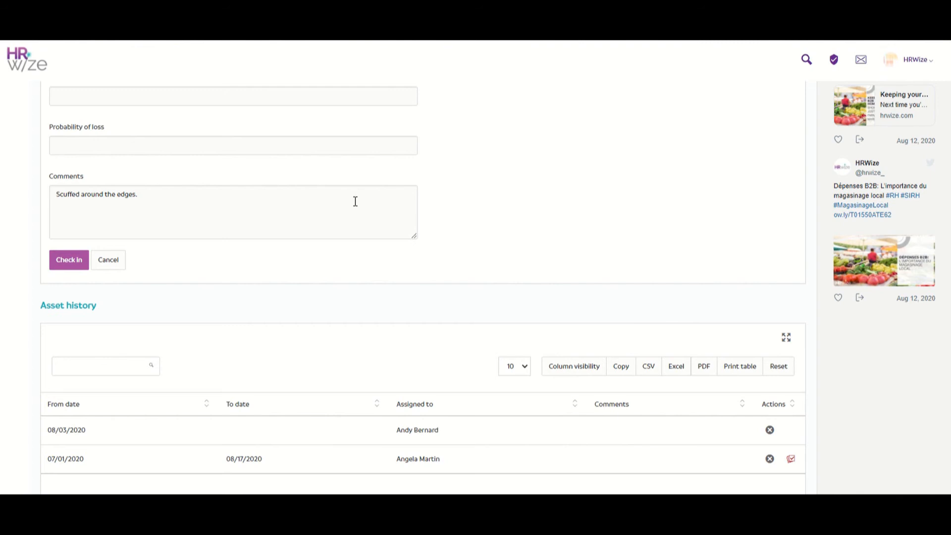
{"action": "scroll", "coordinate": [356, 201], "scroll_direction": "down", "scroll_amount": 2}
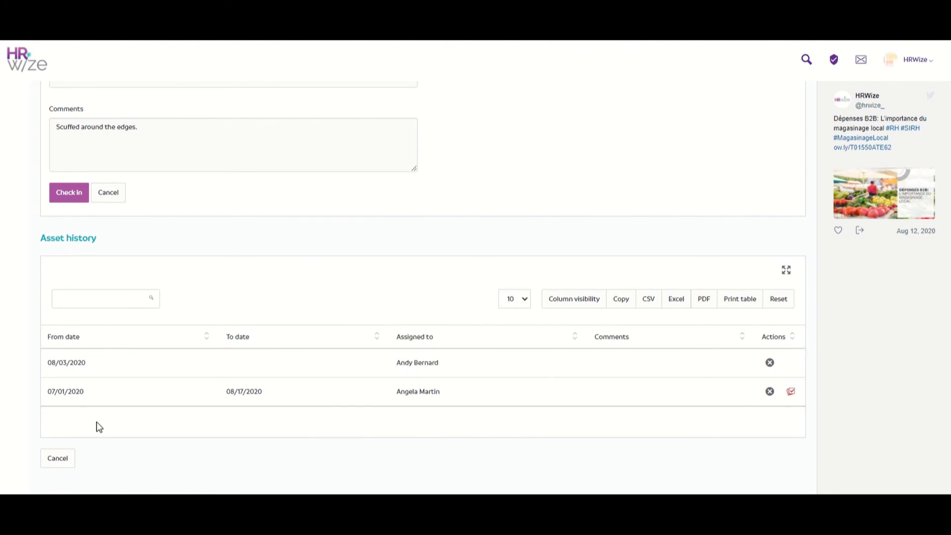
{"action": "left_click", "coordinate": [57, 458]}
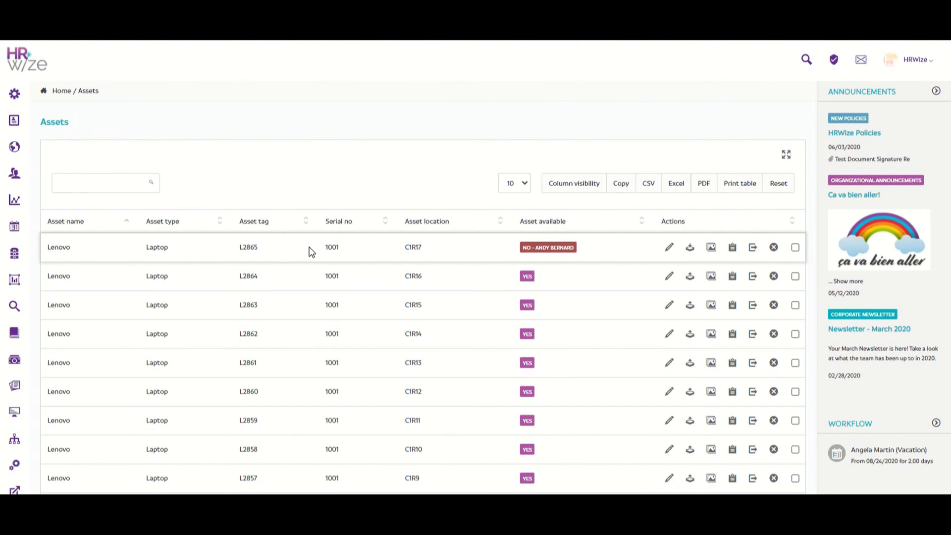
Try to retire laptop L2865 while it is still checked out
{"action": "left_click", "coordinate": [754, 249]}
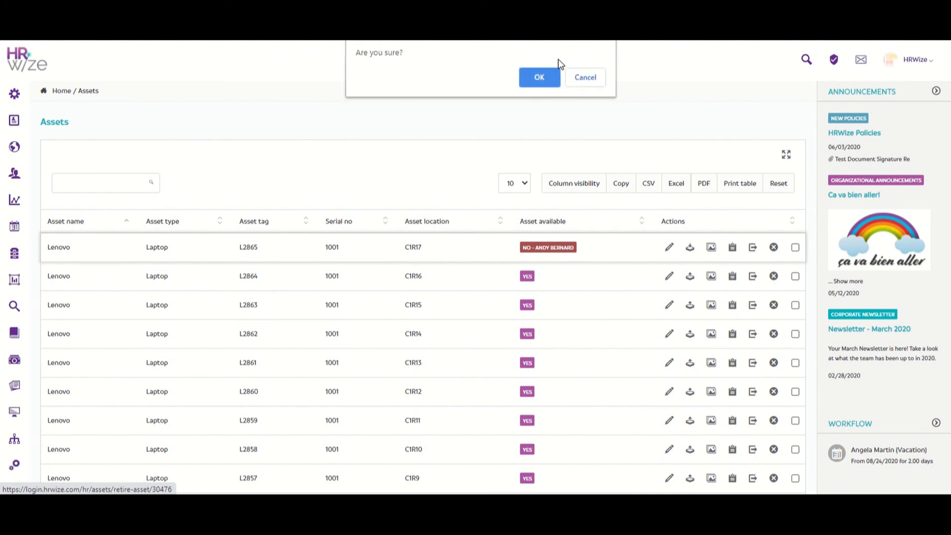
{"action": "left_click", "coordinate": [539, 77]}
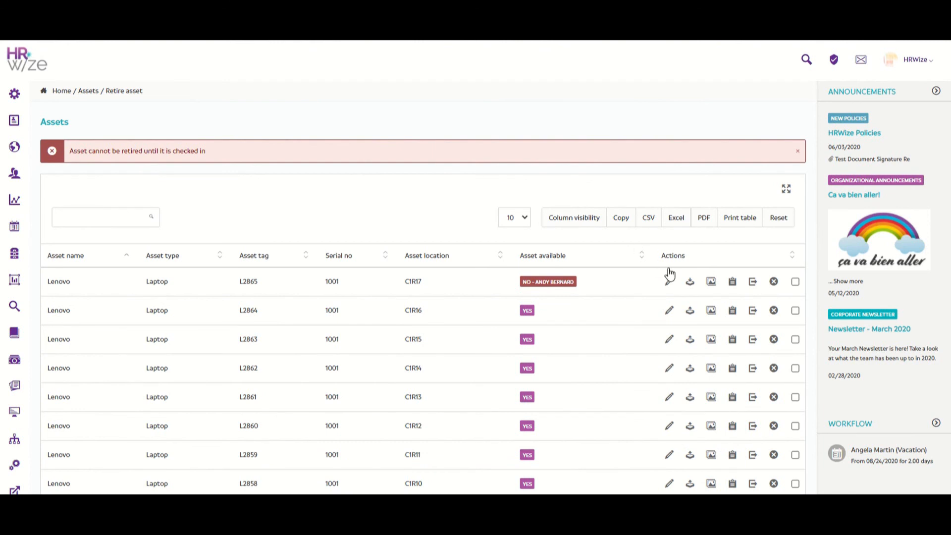
Check in laptop L2865 from its current assignee with a to date of 08/17/2020 and return to the Assets list
{"action": "left_click", "coordinate": [690, 282]}
{"action": "left_click", "coordinate": [233, 276]}
{"action": "left_click", "coordinate": [89, 402]}
{"action": "left_click", "coordinate": [69, 391]}
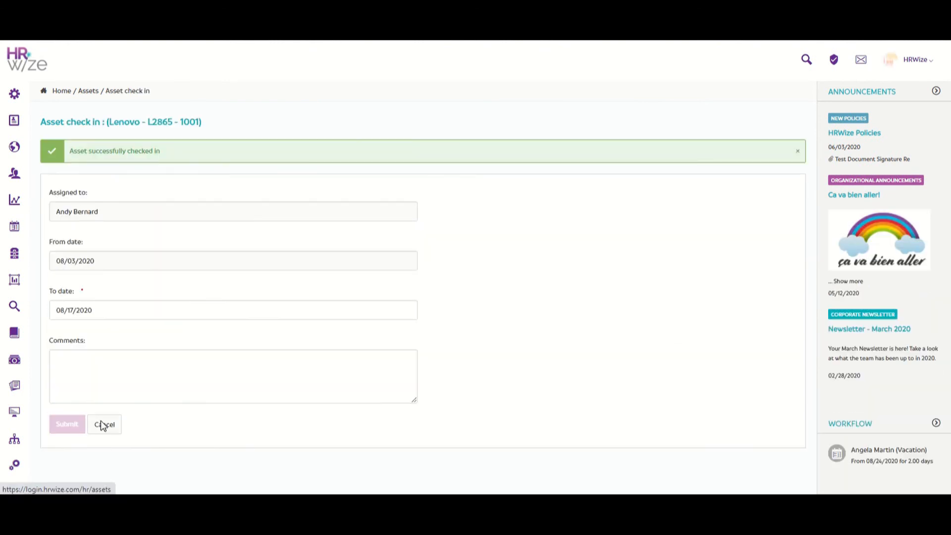
{"action": "left_click", "coordinate": [102, 425]}
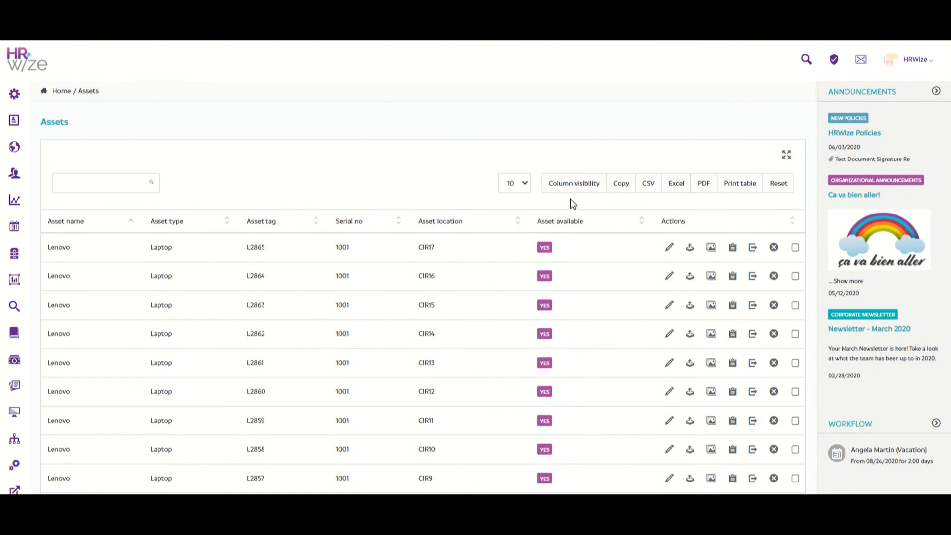
Retire Lenovo laptop L2865 and open the list of retired assets
{"action": "left_click", "coordinate": [751, 250]}
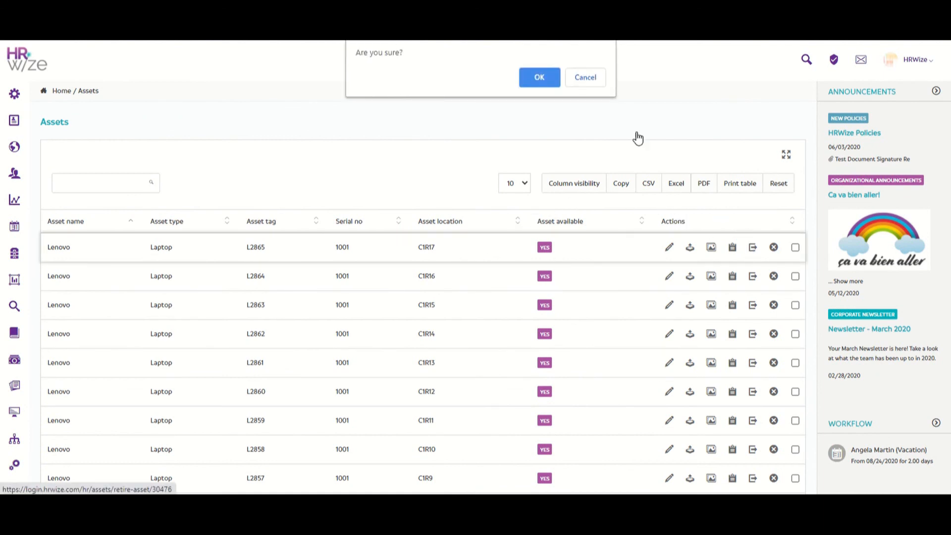
{"action": "left_click", "coordinate": [543, 83]}
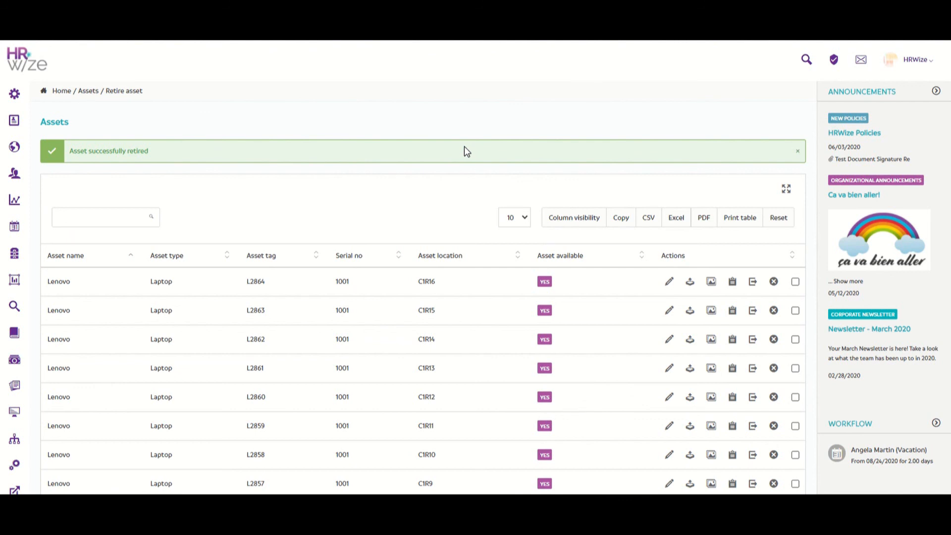
{"action": "scroll", "coordinate": [362, 270], "scroll_direction": "down", "scroll_amount": 3}
{"action": "scroll", "coordinate": [364, 269], "scroll_direction": "down", "scroll_amount": 3}
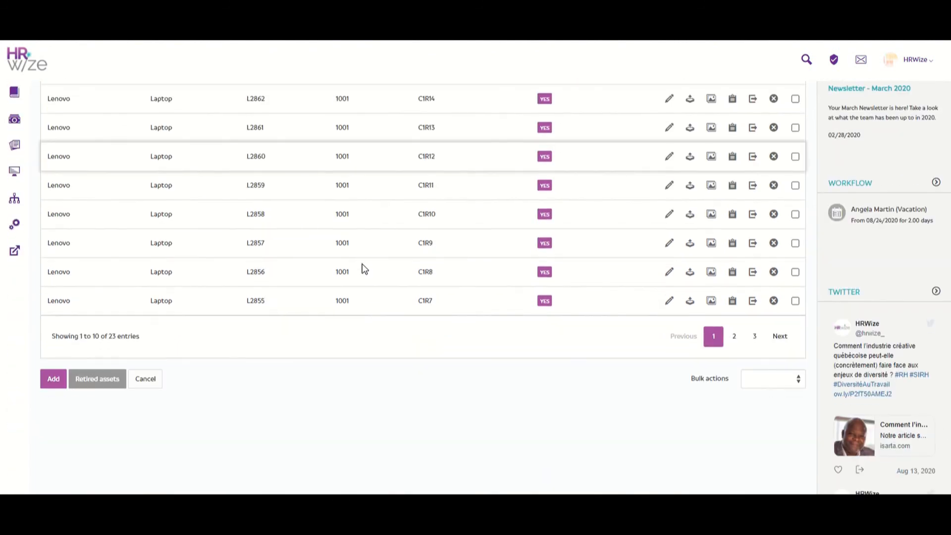
{"action": "left_click", "coordinate": [102, 380]}
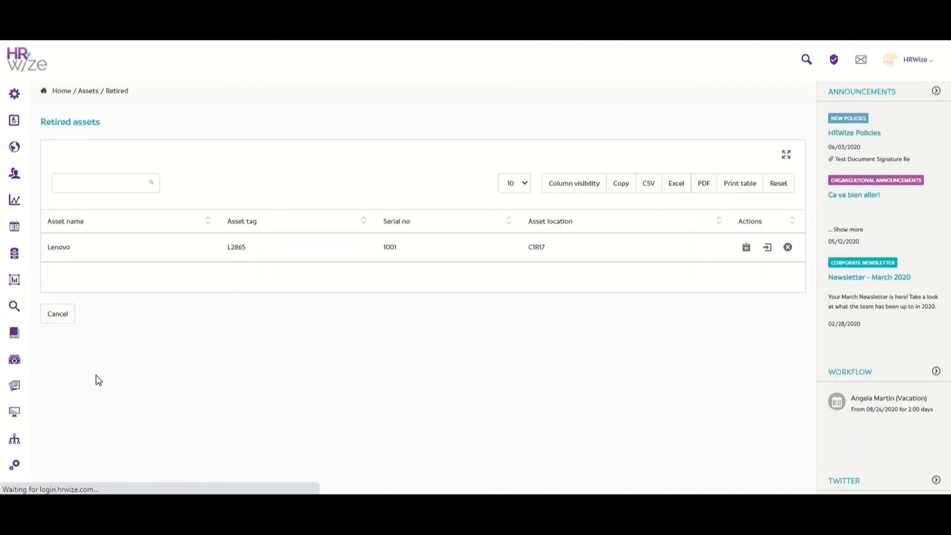